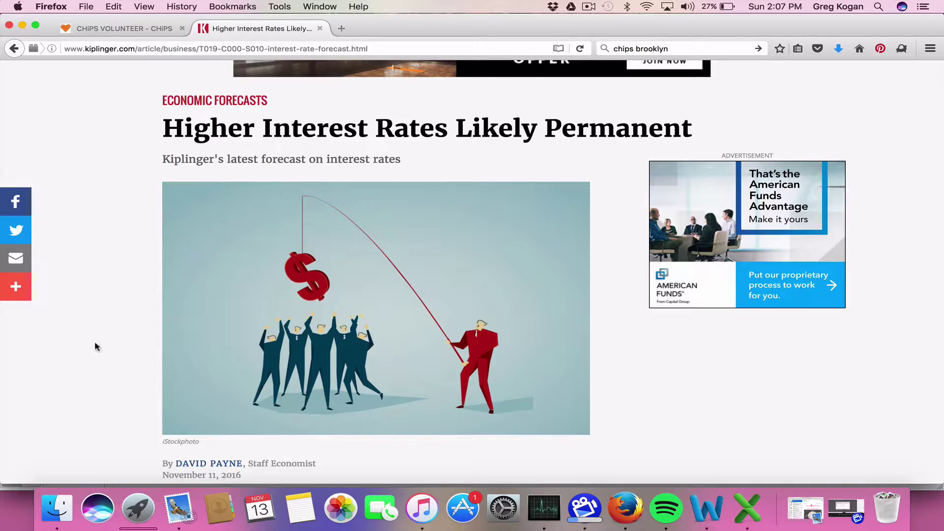
Step: Highlight the article's sentence on the Treasury rate rising from 1.8% to 2.1%
click(127, 49)
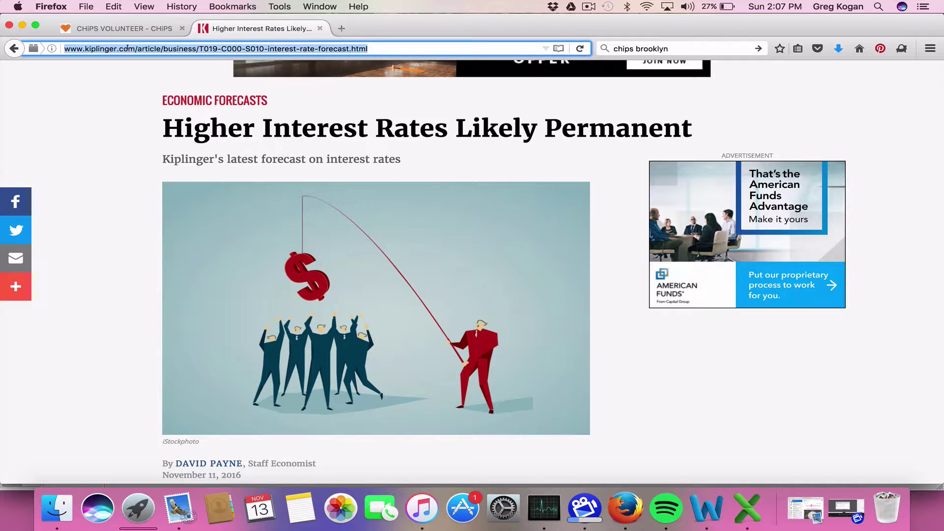
click(75, 358)
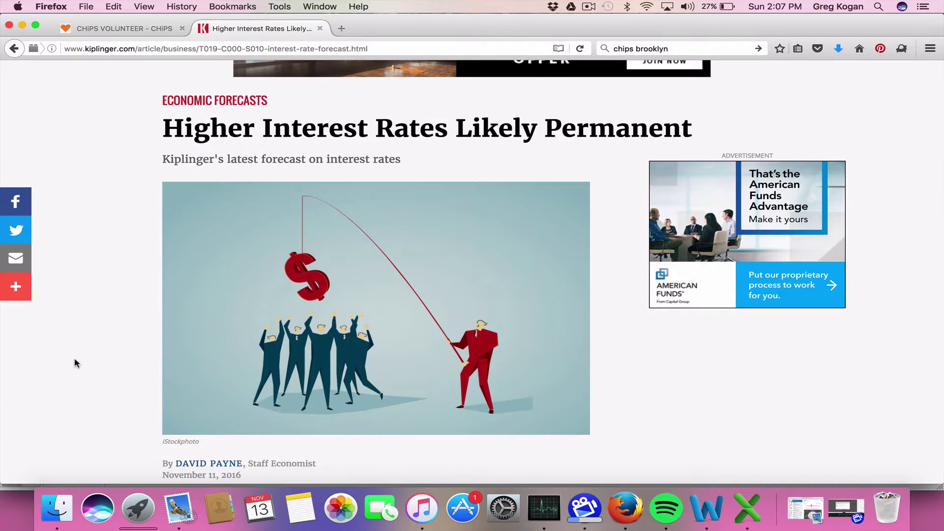
scroll(75, 358, down, 8)
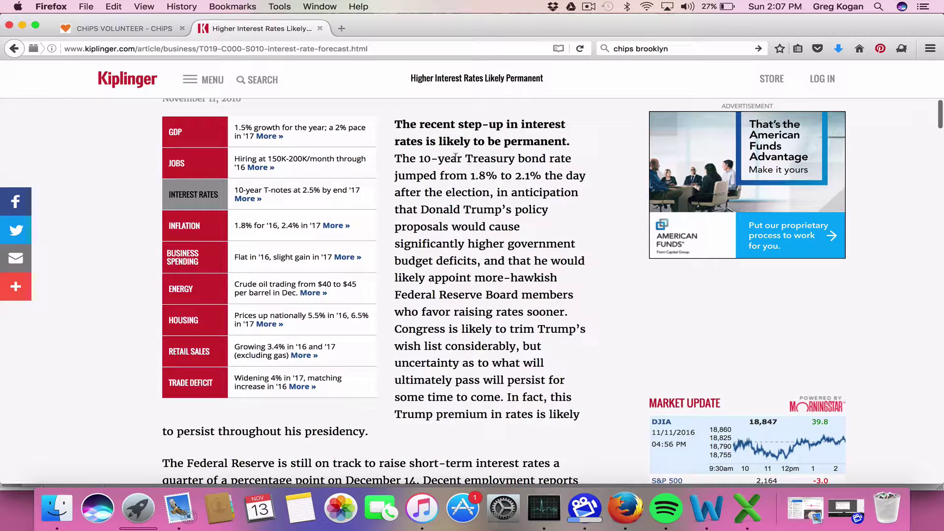
drag(417, 158, 586, 175)
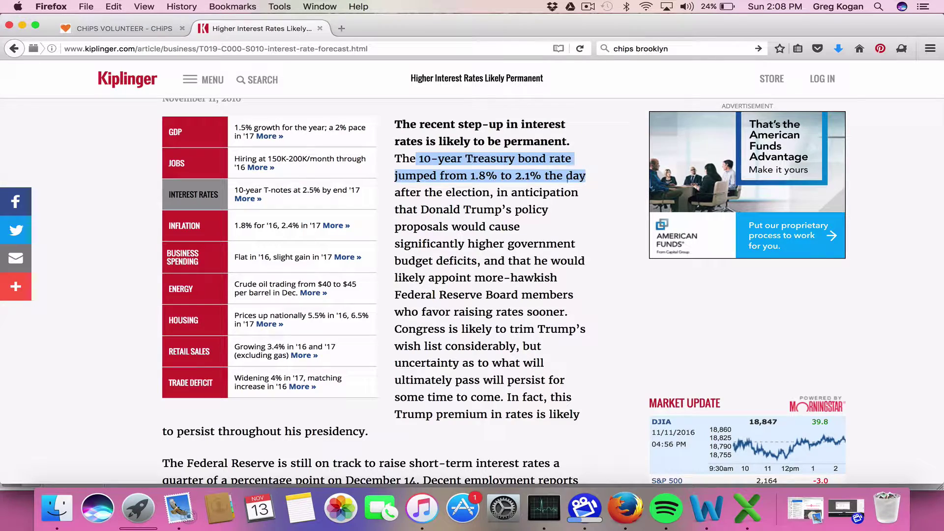
click(496, 236)
Step: Highlight the Fed-cover line and the forecast of the 10-year rate ending 2016 near 2.1%
scroll(496, 236, down, 4)
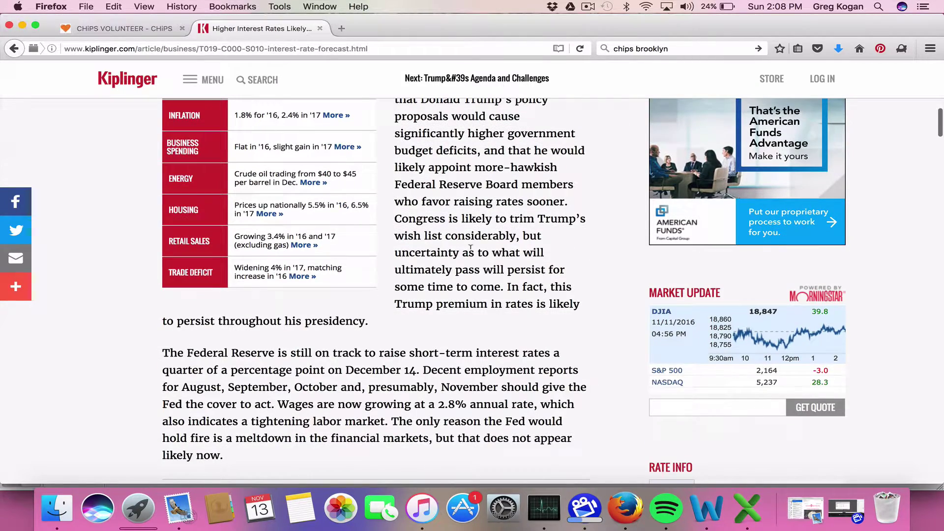
scroll(471, 247, down, 5)
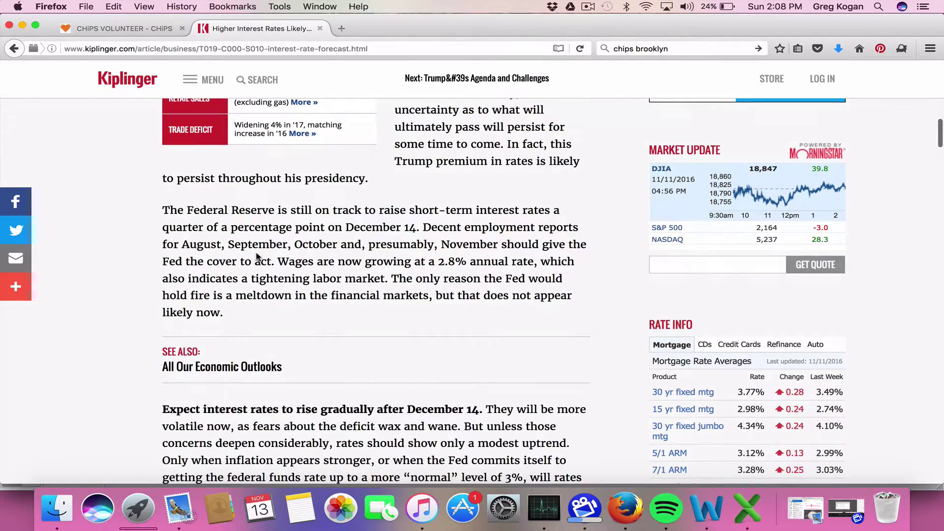
drag(255, 260, 391, 237)
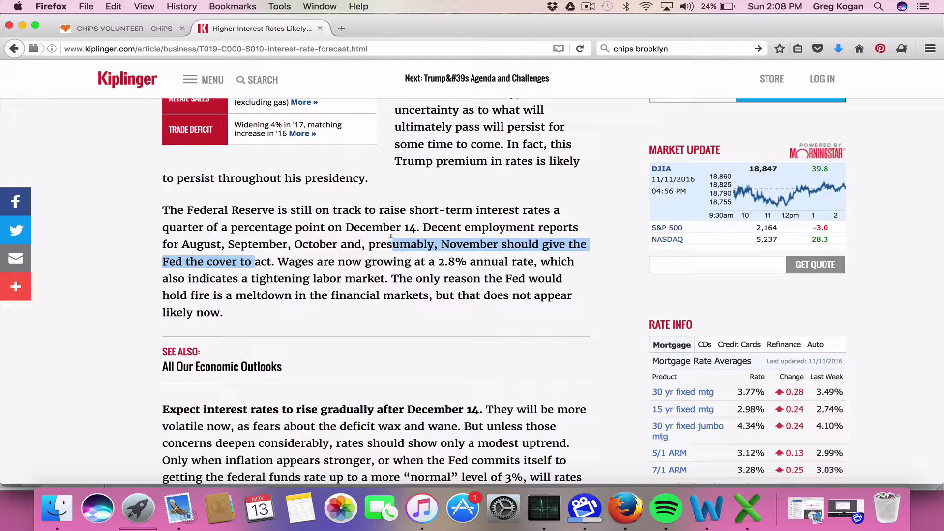
scroll(391, 236, down, 7)
drag(273, 252, 435, 315)
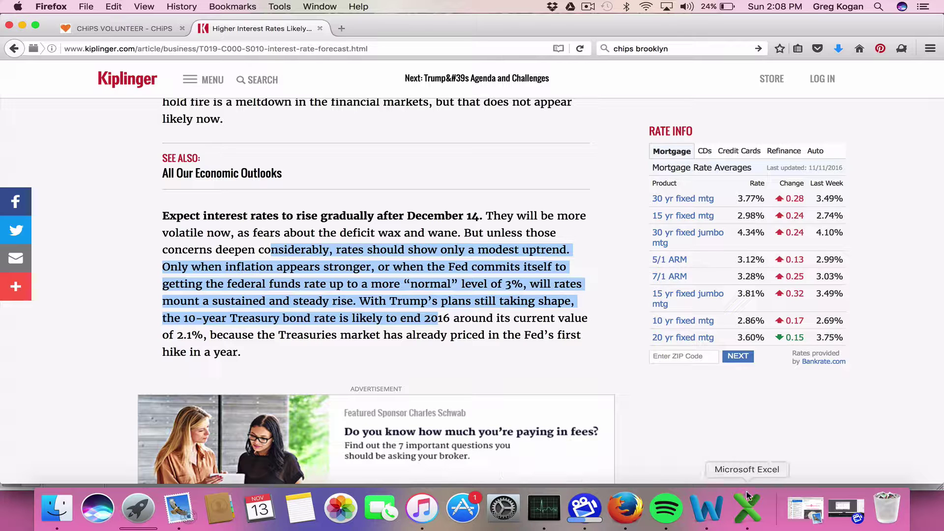
Step: In Excel, review the Nike -higher, Nike -Max and Discount rate - low sheets
click(748, 508)
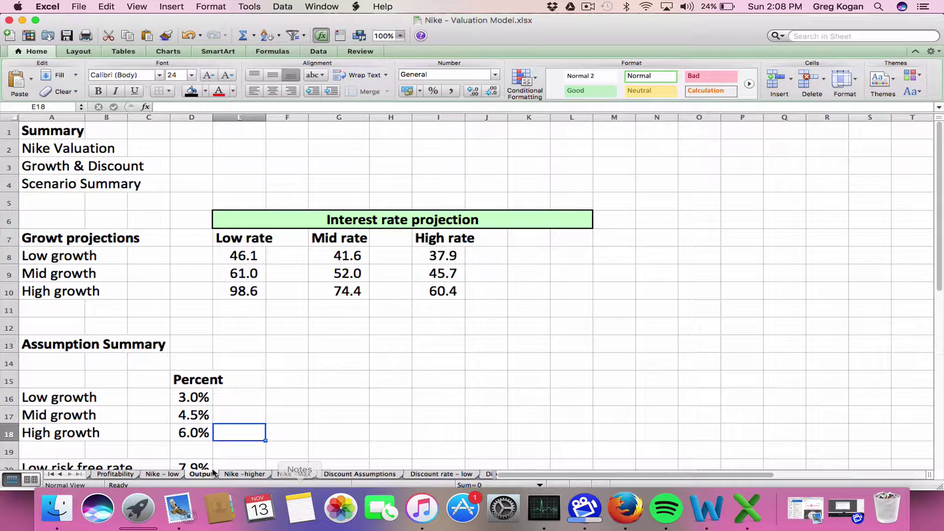
click(239, 476)
click(295, 475)
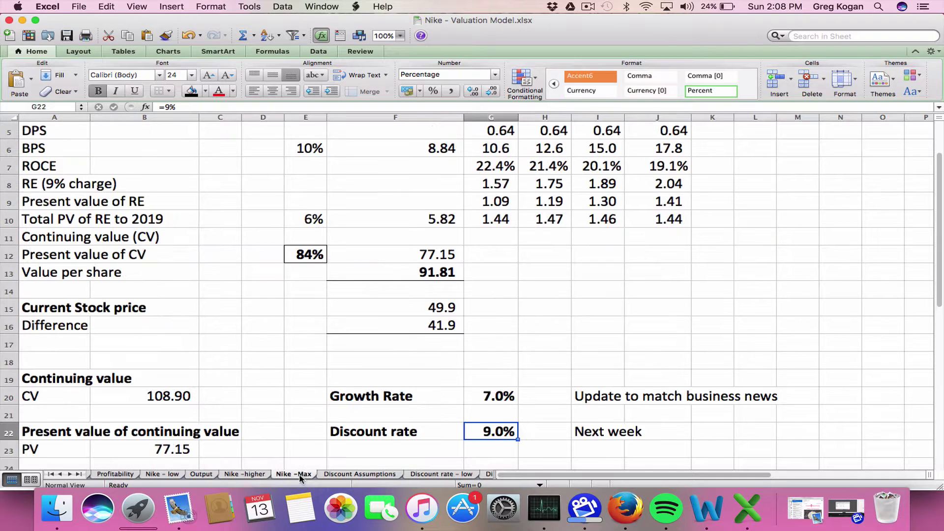
click(442, 475)
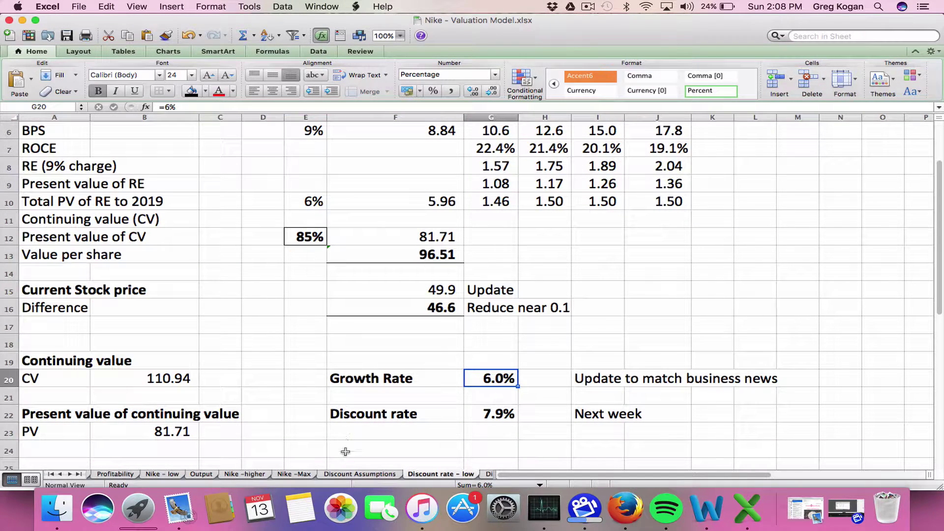
Step: Check the mid sheet's 8.6% discount rate, then view the high and Macro view sheets
click(69, 474)
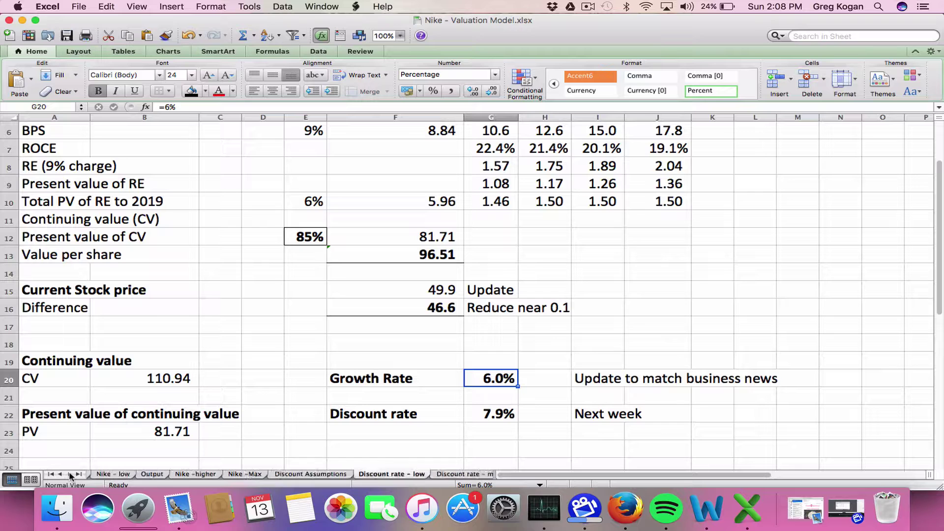
click(69, 474)
click(433, 474)
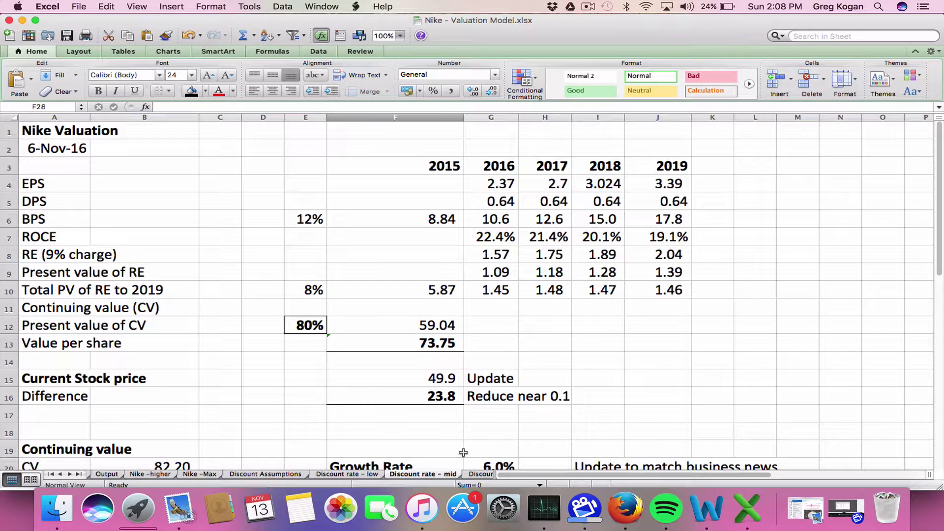
scroll(468, 454, down, 6)
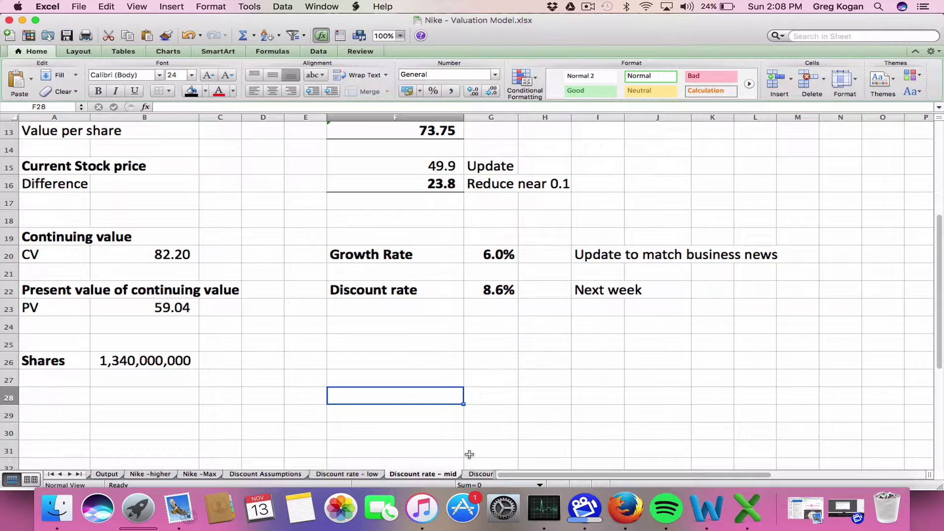
click(493, 290)
click(474, 475)
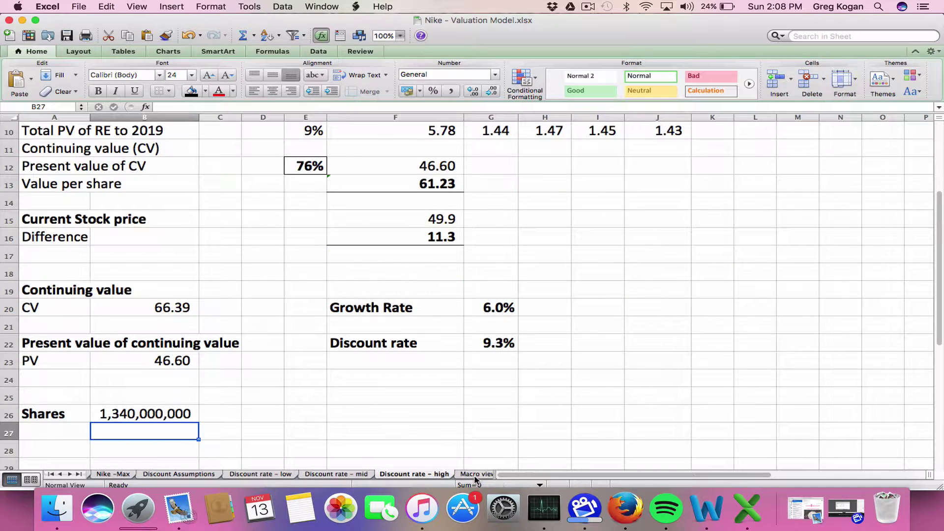
click(475, 474)
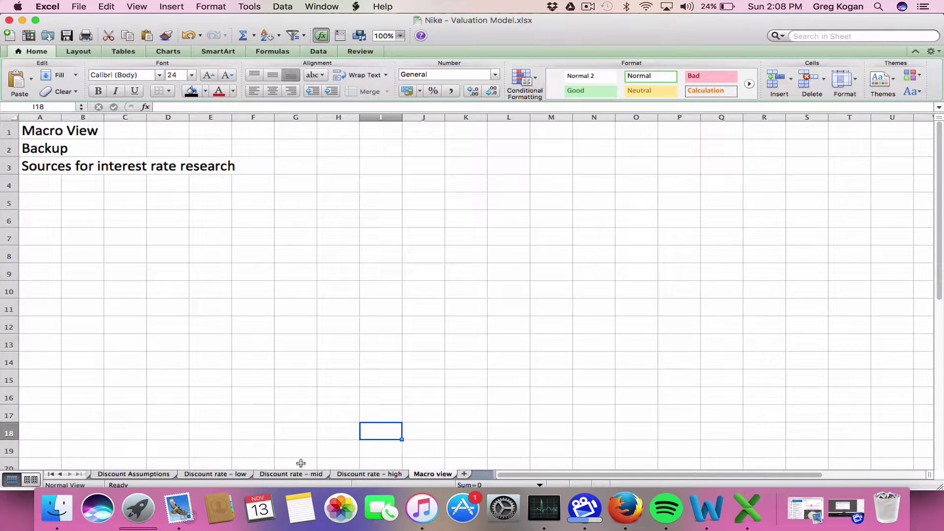
Step: On Discount Assumptions, compare the current 1.78% and high 4.5% risk-free rates
click(231, 475)
click(134, 475)
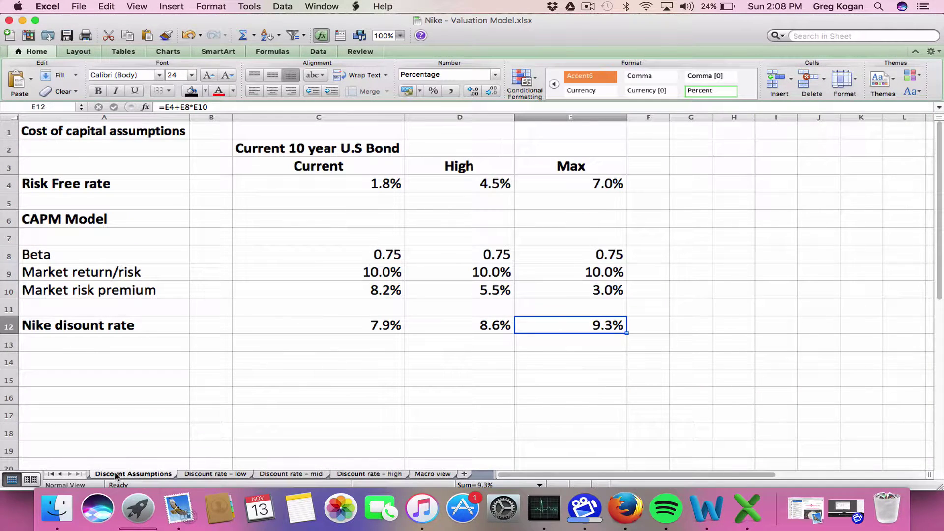
click(343, 312)
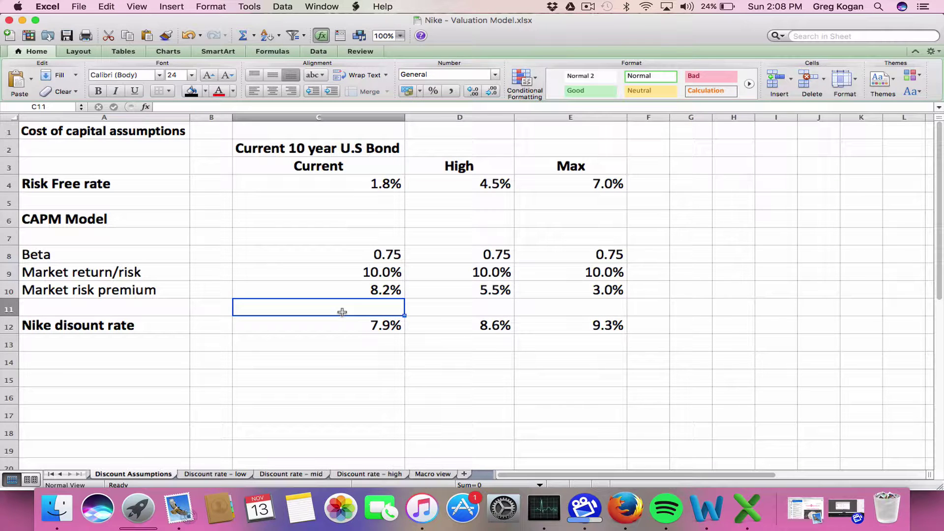
click(438, 166)
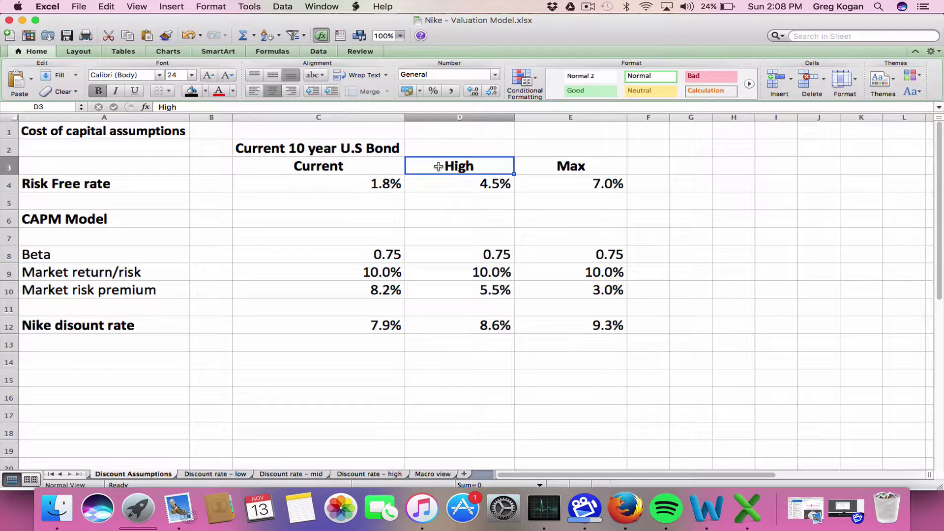
key(Down)
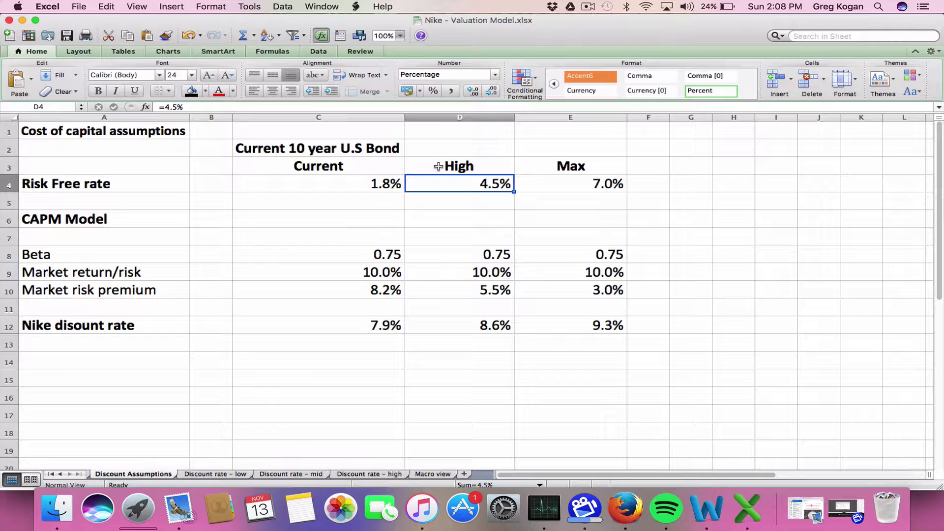
key(Left)
key(Right)
key(Left)
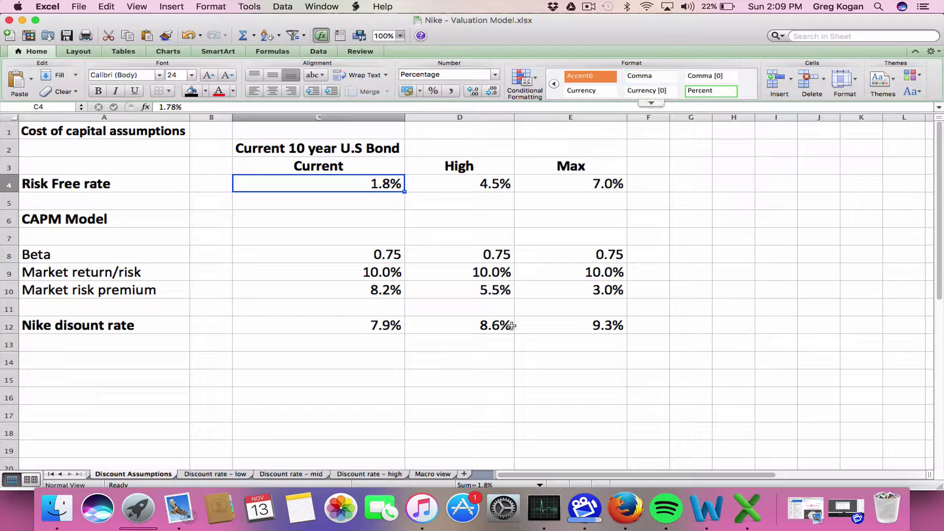
Step: In the Kiplinger article, highlight the forecast of a 2.5% 10-year Treasury yield by end of 2017
click(627, 512)
click(442, 292)
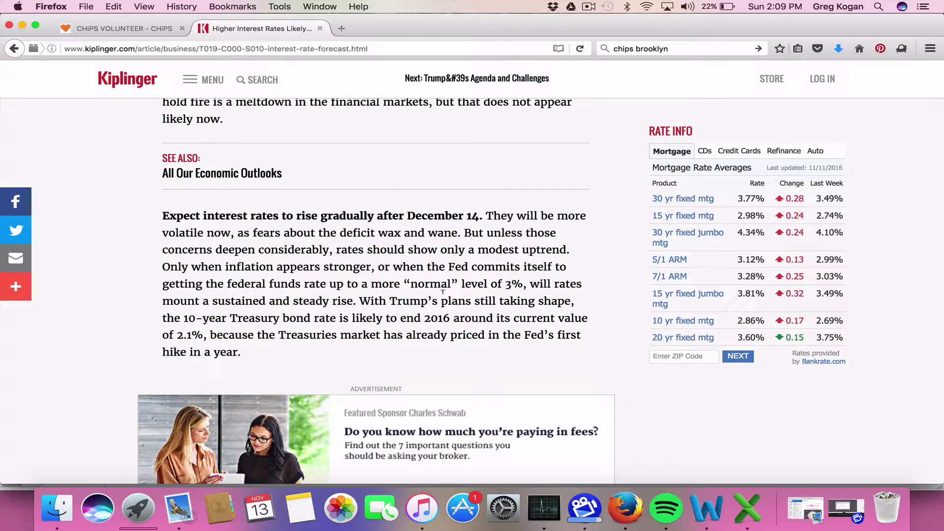
scroll(443, 293, down, 10)
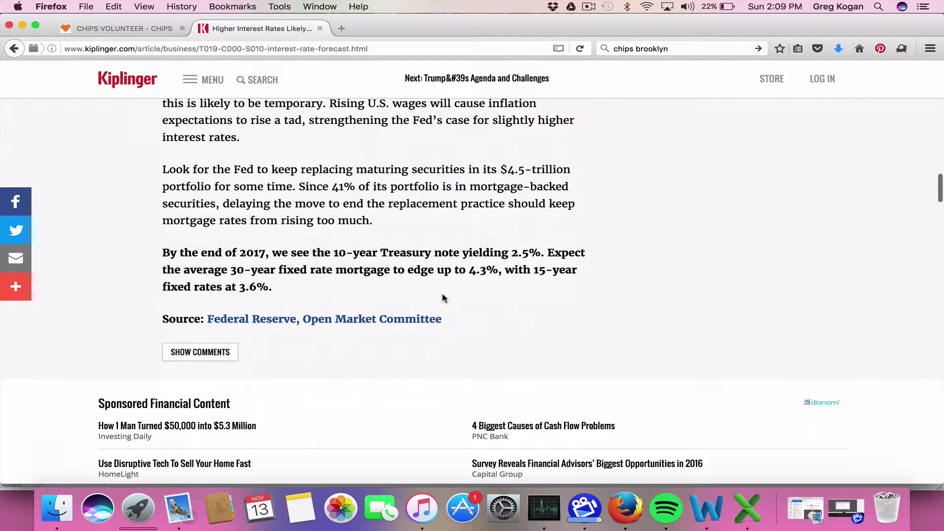
scroll(443, 298, up, 3)
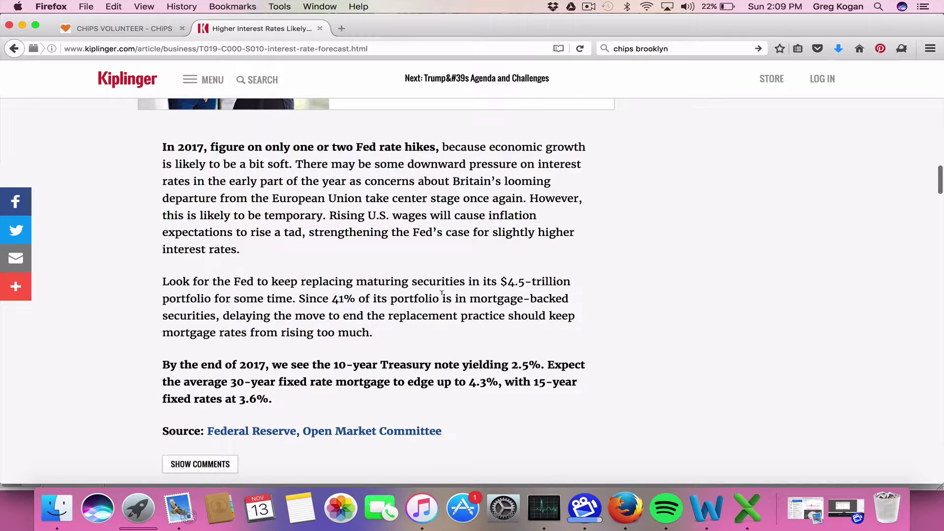
click(164, 362)
shift+click(542, 372)
drag(541, 377, 545, 416)
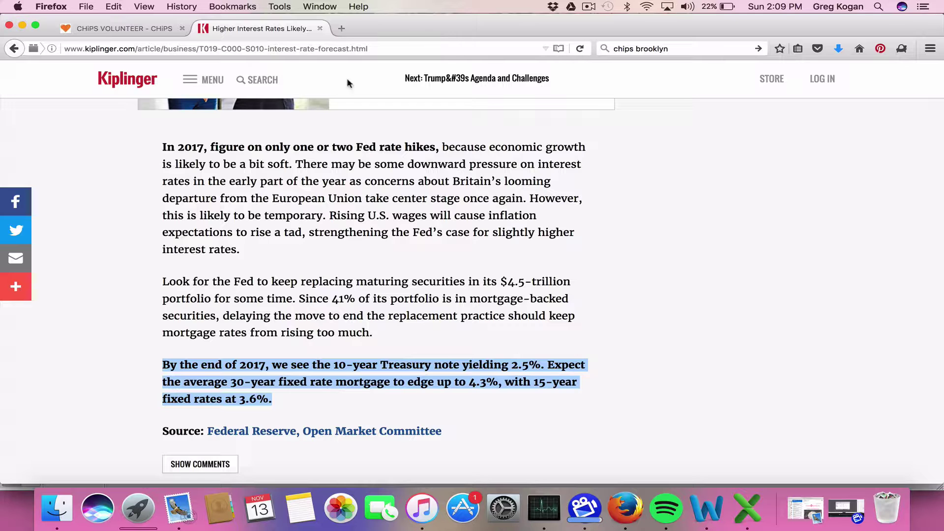
shift+click(210, 146)
click(211, 146)
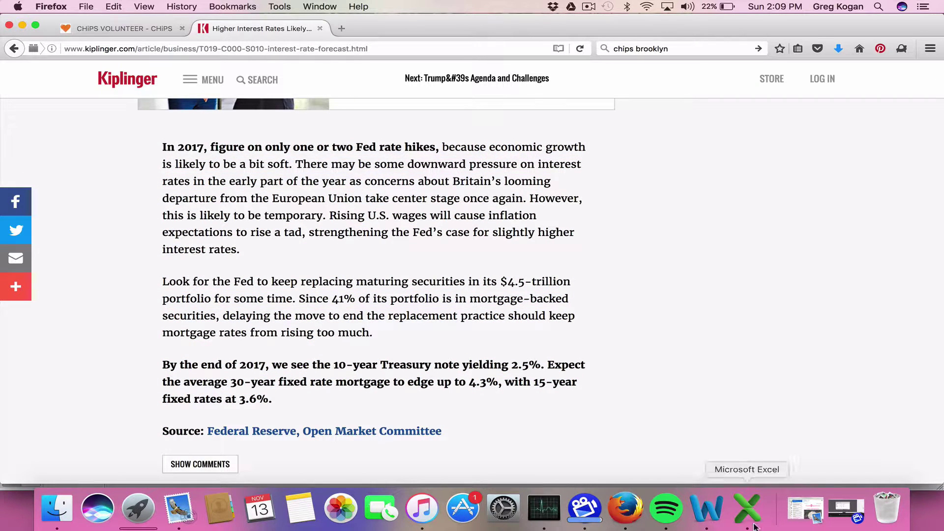
Step: Select the C2:D5 rate block, then confirm G22's 8.6% on the mid sheet comes from 'Discount Assumptions'!D12
click(744, 506)
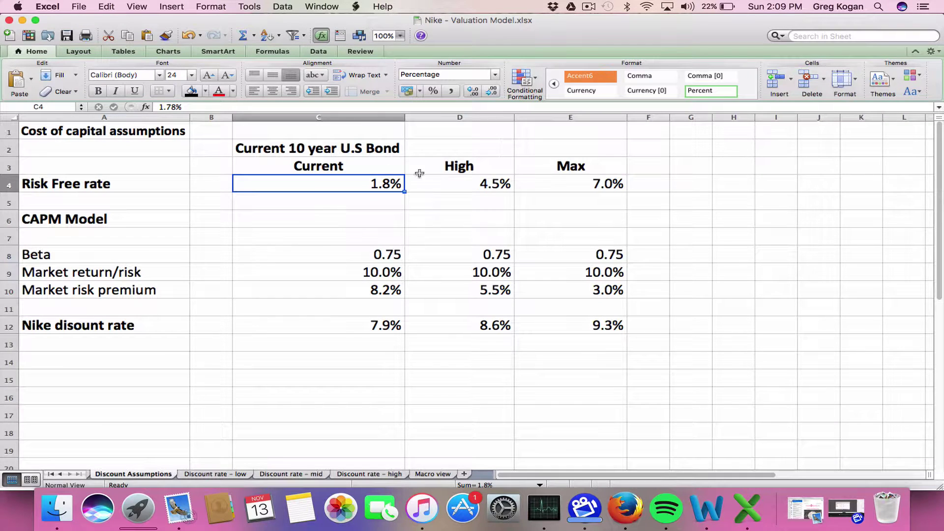
drag(324, 144, 476, 195)
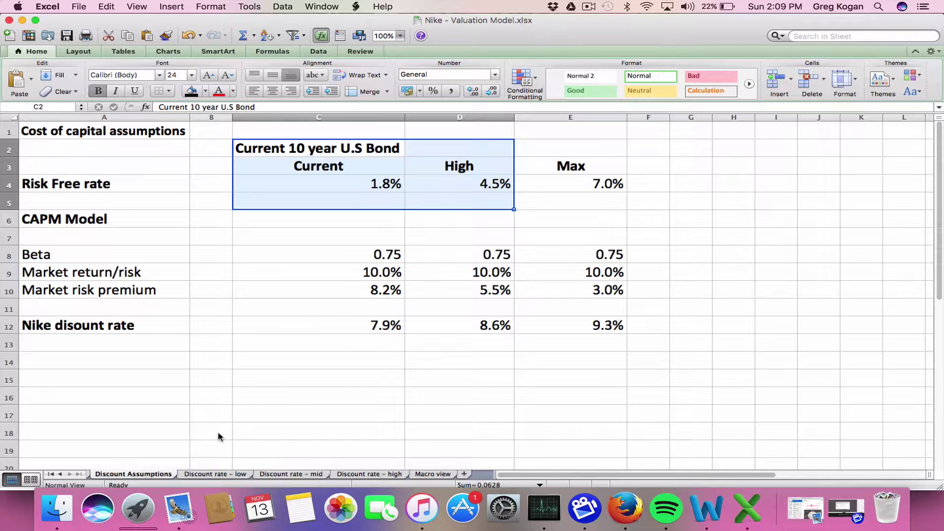
click(288, 472)
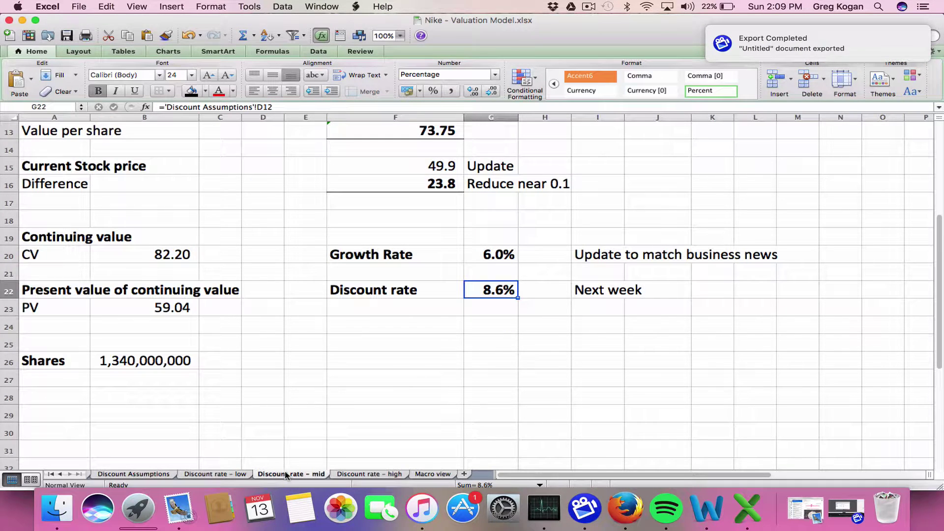
click(315, 303)
scroll(317, 299, up, 4)
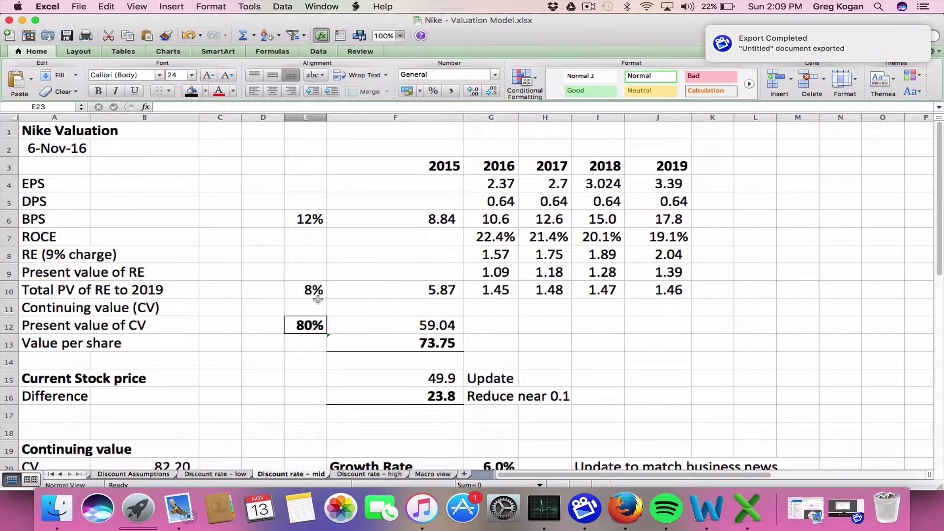
scroll(318, 300, down, 4)
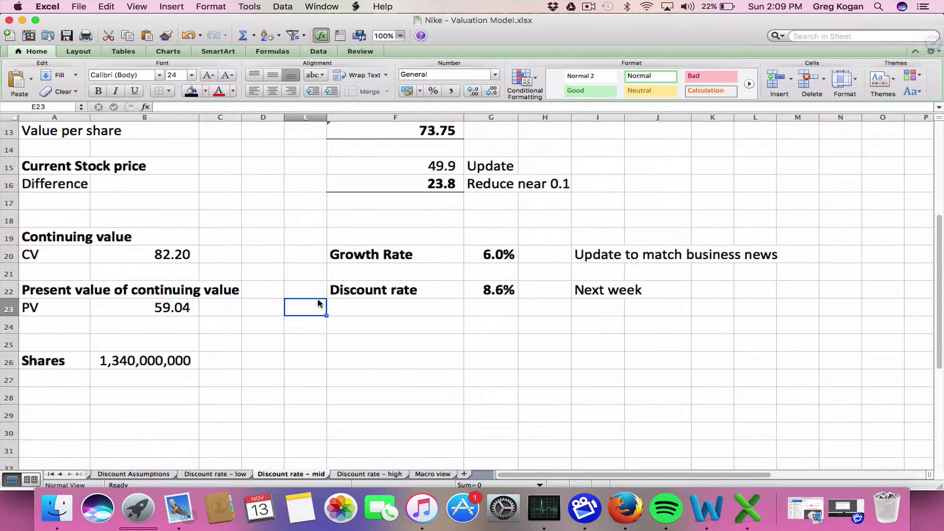
scroll(318, 303, up, 4)
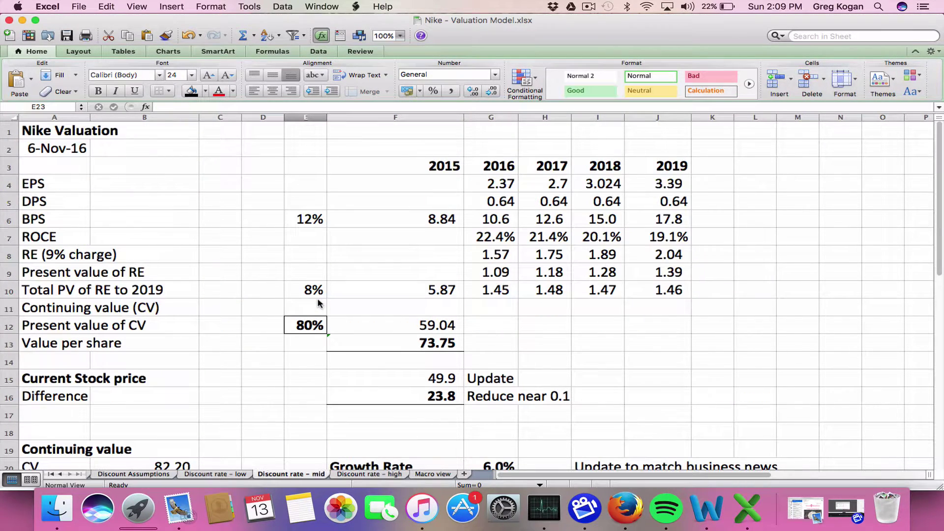
scroll(318, 303, down, 3)
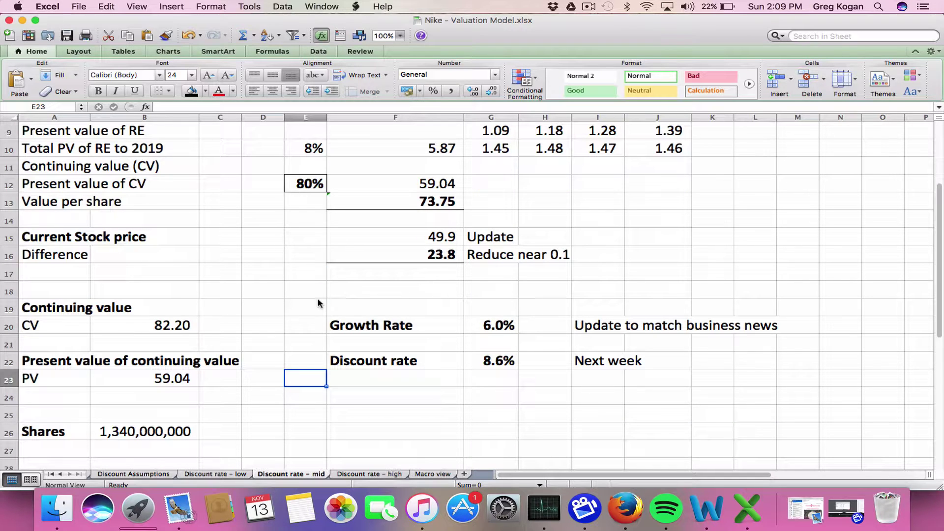
click(285, 248)
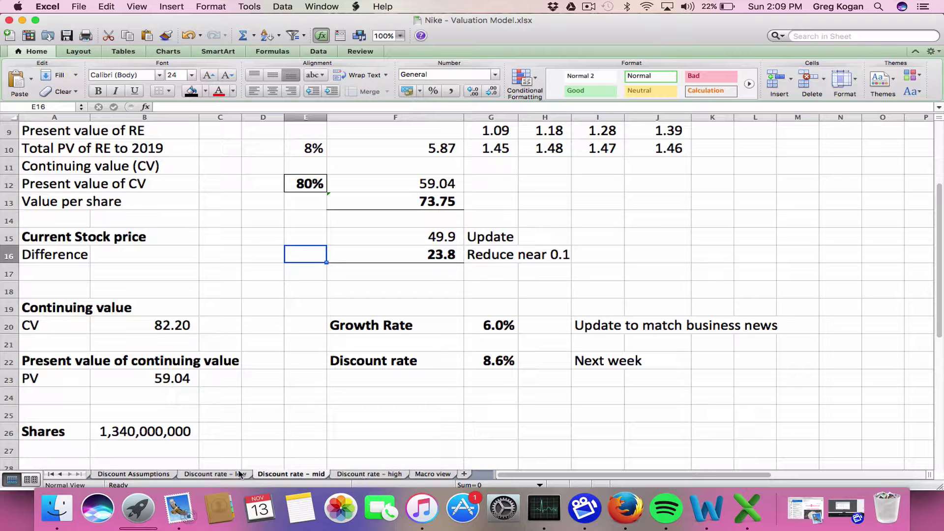
click(499, 362)
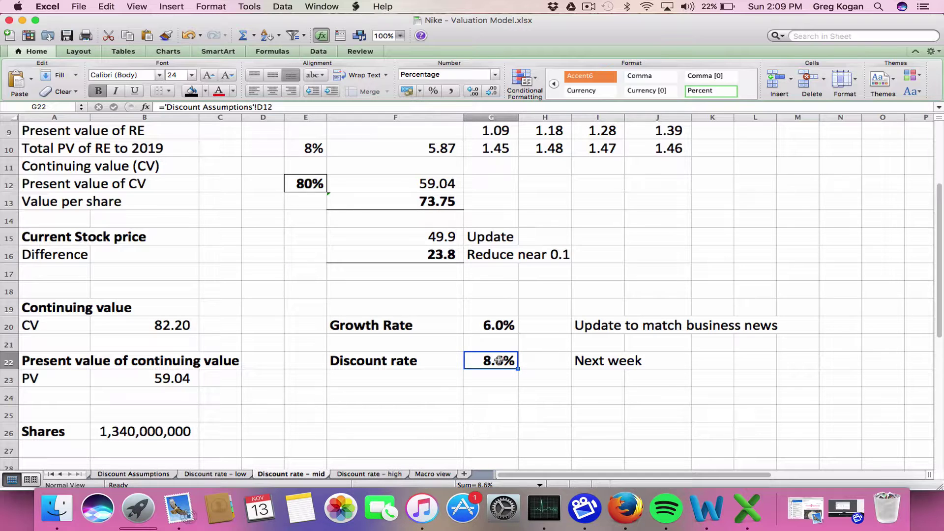
Step: Compare the low and high discount-rate sheets, checking the 81.71 present-value formula, then return to Discount Assumptions
click(347, 474)
click(309, 475)
click(228, 475)
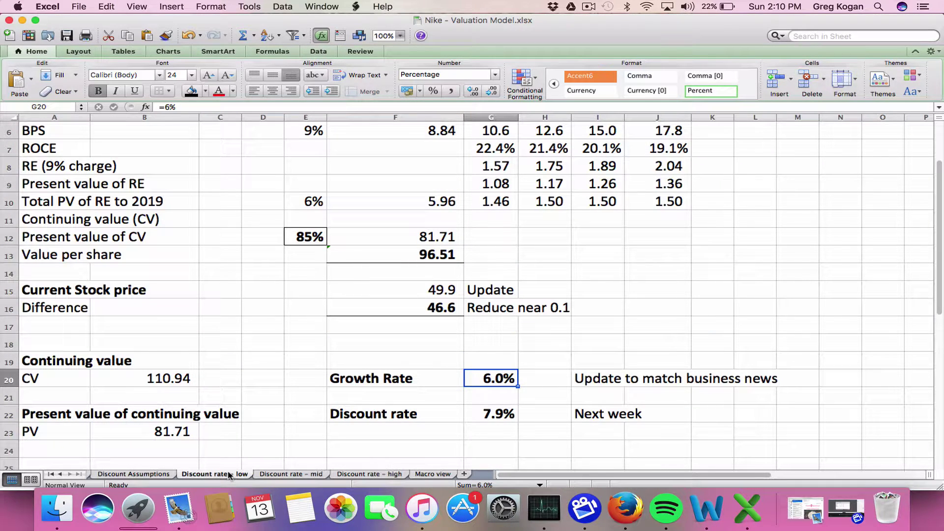
click(421, 237)
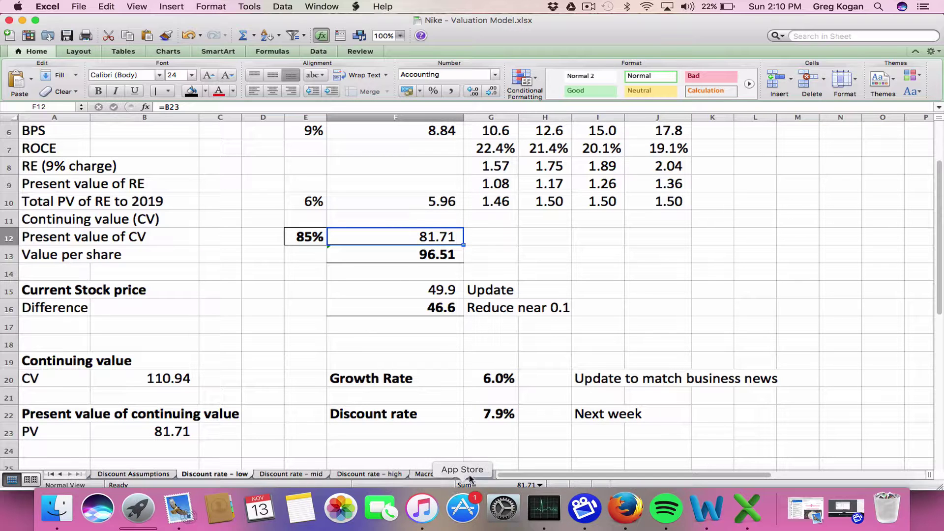
click(425, 475)
click(386, 475)
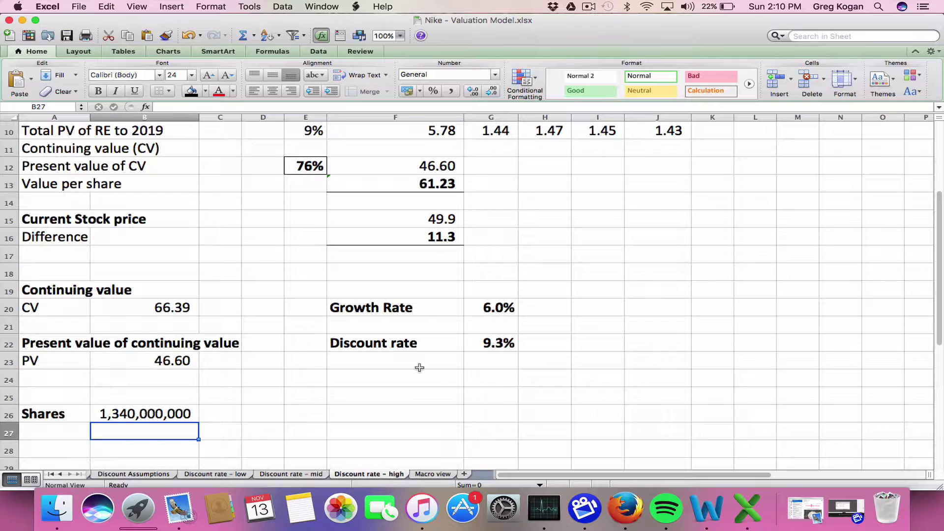
click(206, 475)
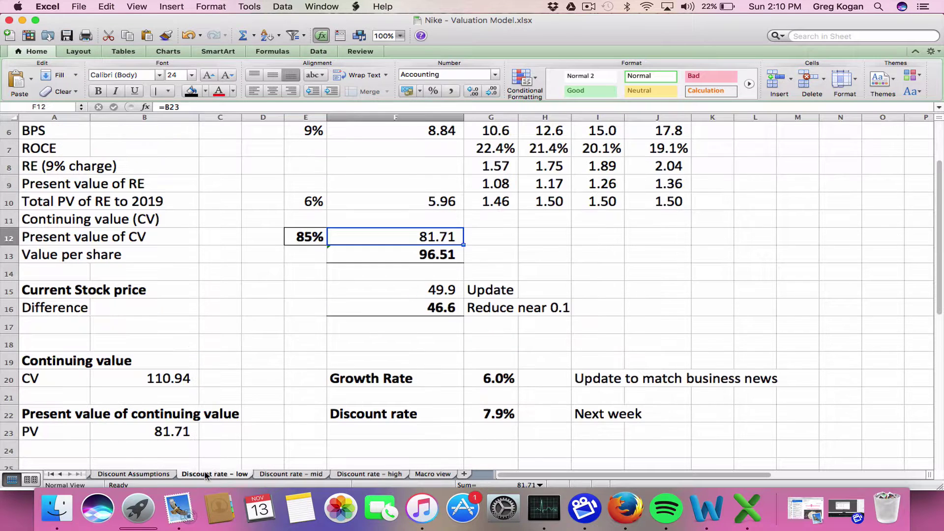
click(144, 475)
Step: Remove bold from the Max scenario's 7.0% risk-free rate and check its 10% market return
click(333, 378)
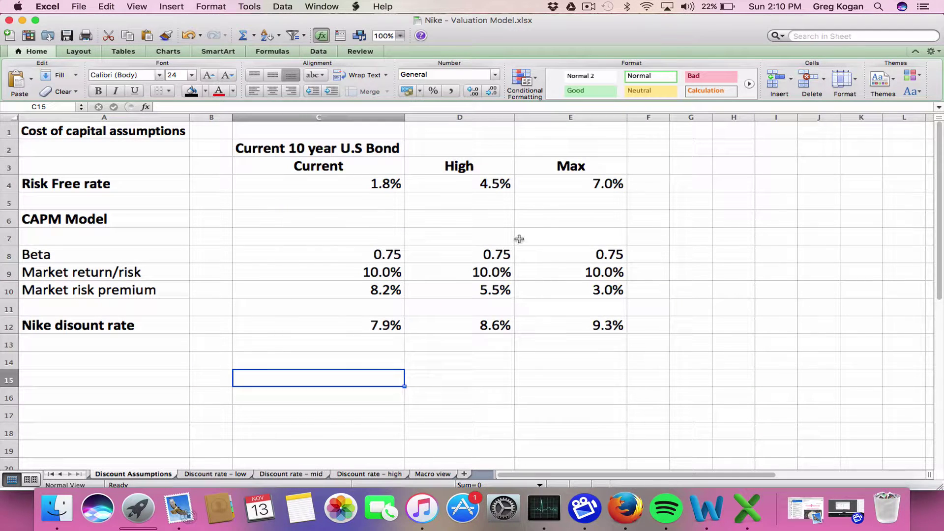
drag(563, 156, 564, 189)
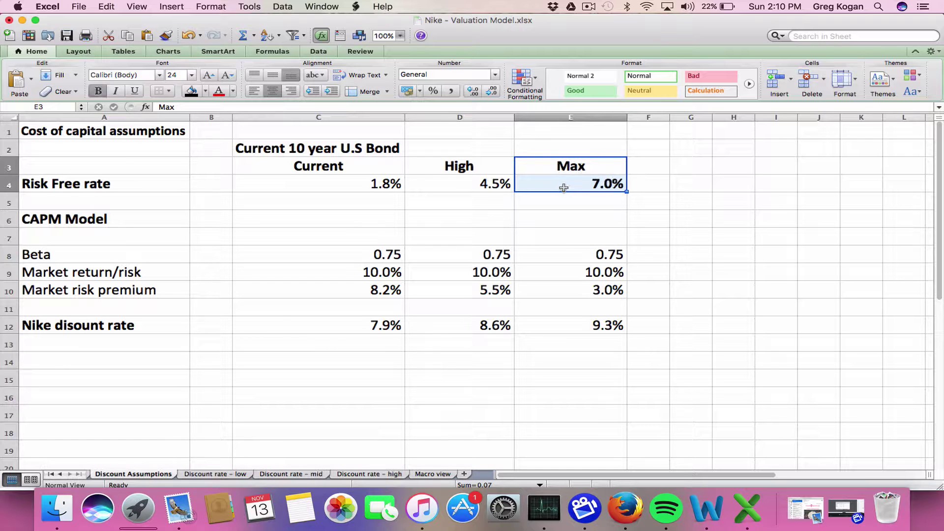
click(556, 179)
key(super+b)
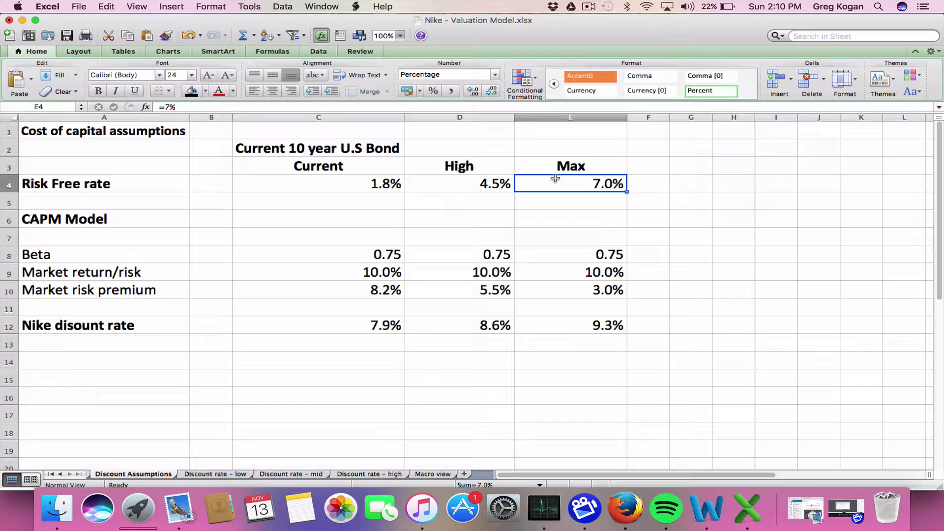
click(546, 275)
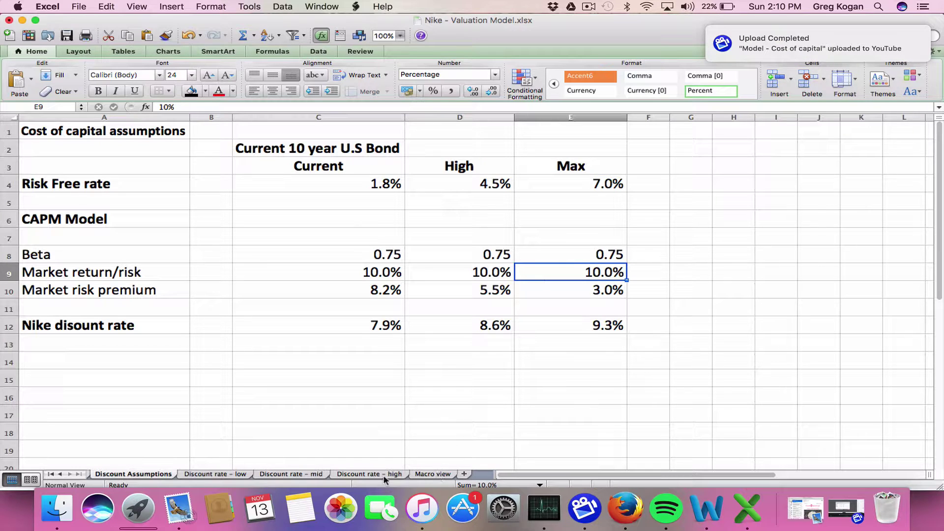
Step: Go to the Output sheet and bring its growth-versus-interest-rate scenario table into view
click(59, 474)
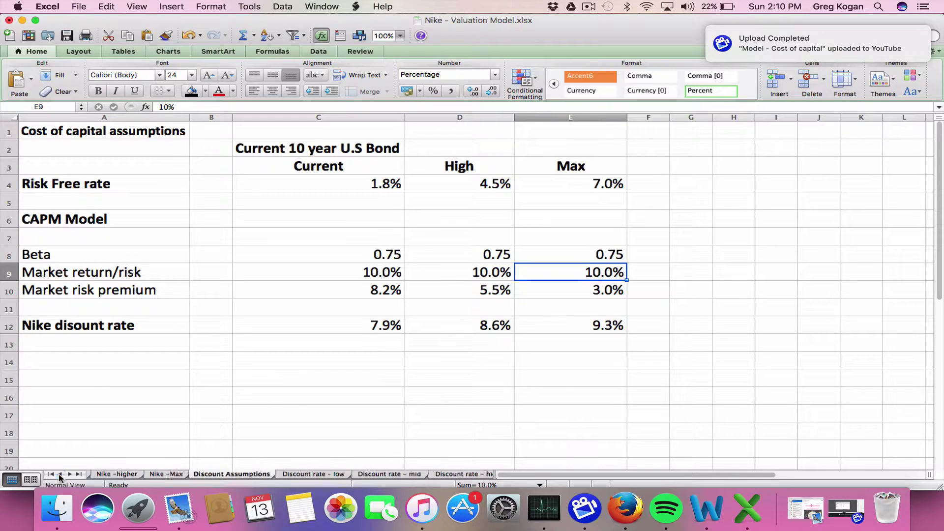
click(59, 475)
click(201, 474)
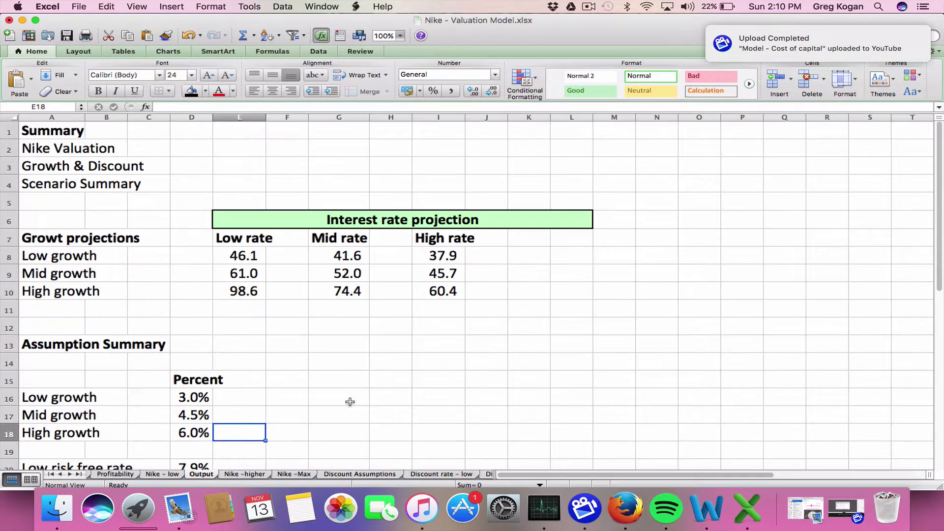
click(349, 311)
scroll(353, 315, down, 3)
scroll(353, 316, up, 1)
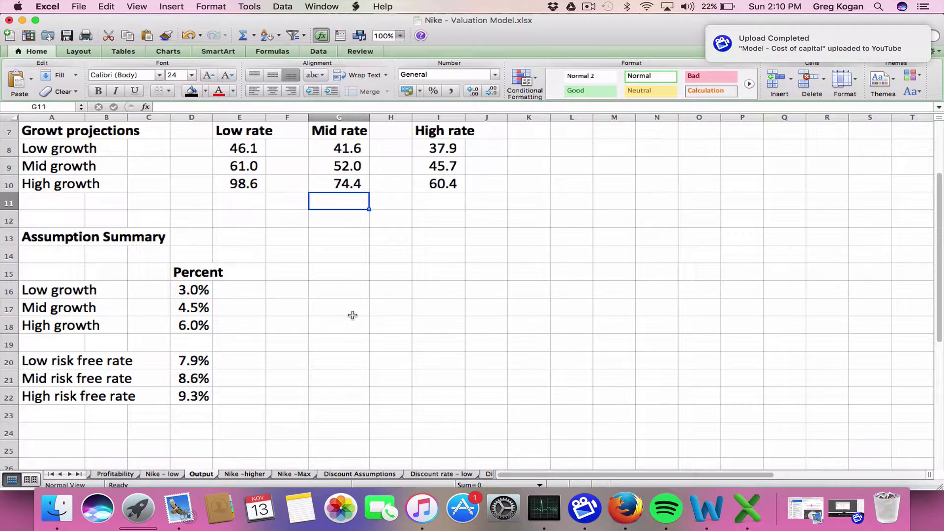
click(435, 270)
scroll(435, 266, up, 5)
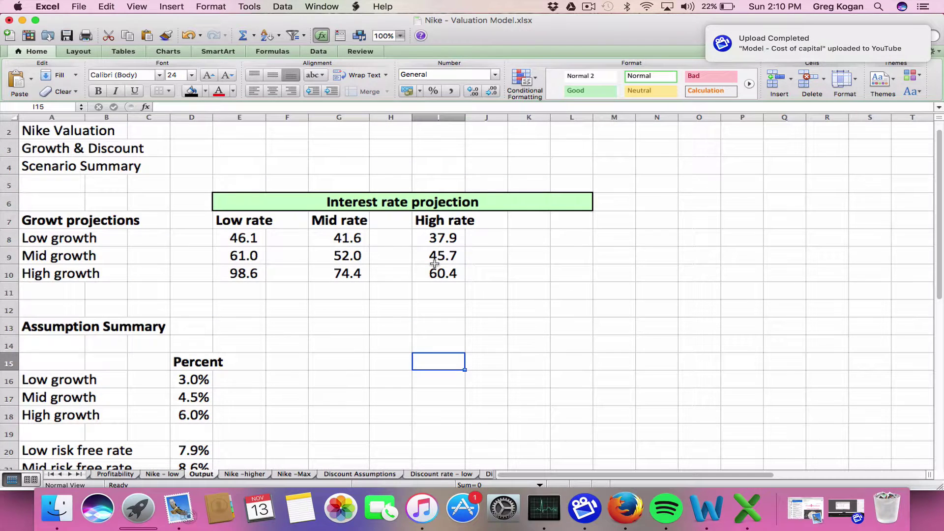
Step: Step through the low- and mid-growth scenario values, starting from the 37.9 high-rate value
click(450, 237)
key(Left)
key(Left)
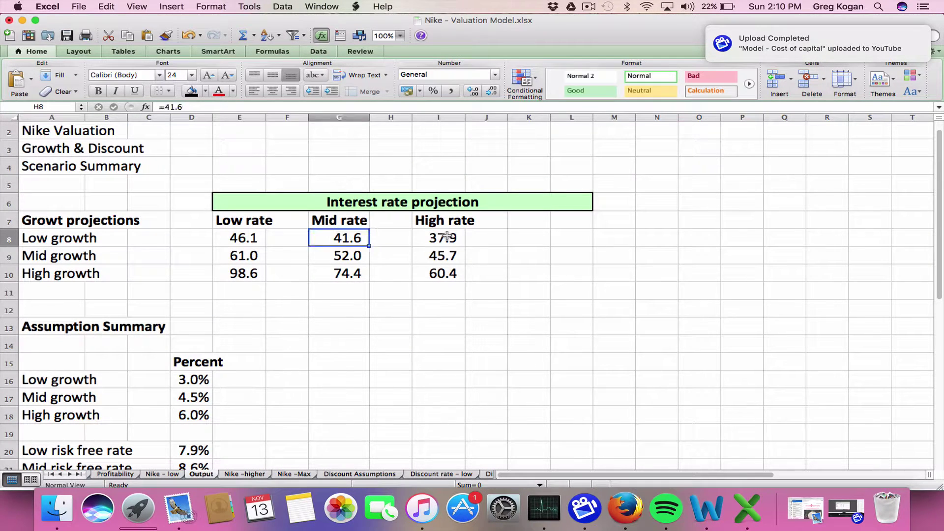
key(Left)
key(Right)
key(Right)
key(Right)
key(Down)
key(Left)
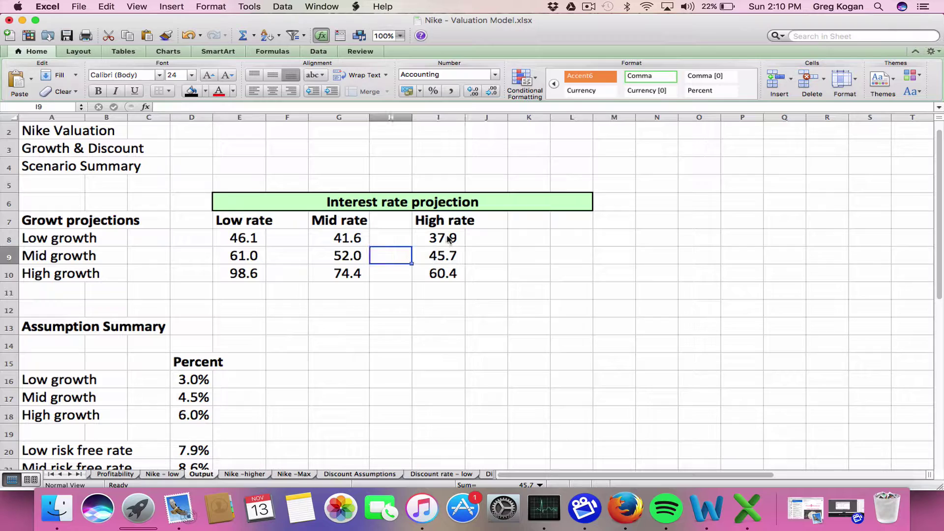
key(Left)
key(Left)
key(Right)
key(Right)
key(Right)
key(Up)
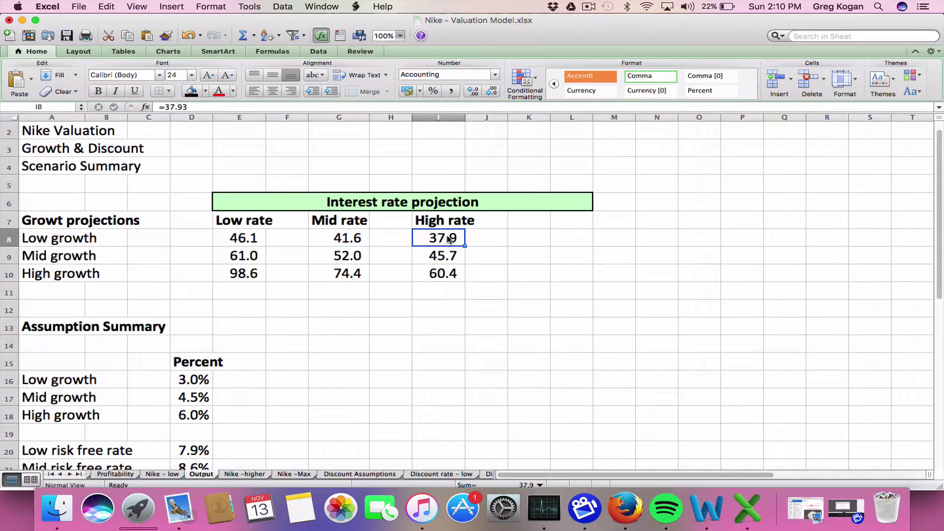
click(413, 307)
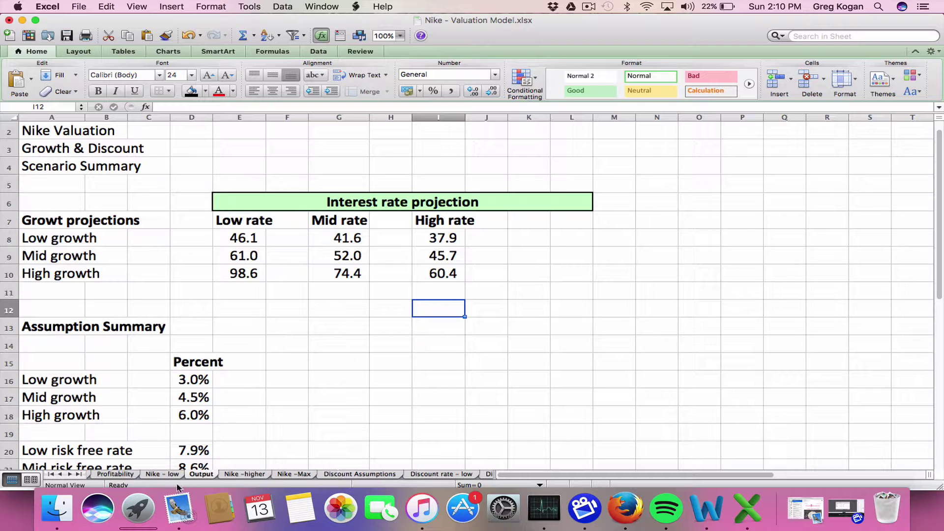
Step: Look over the Profitability and Nike -higher sheets, then return to Discount Assumptions
click(114, 475)
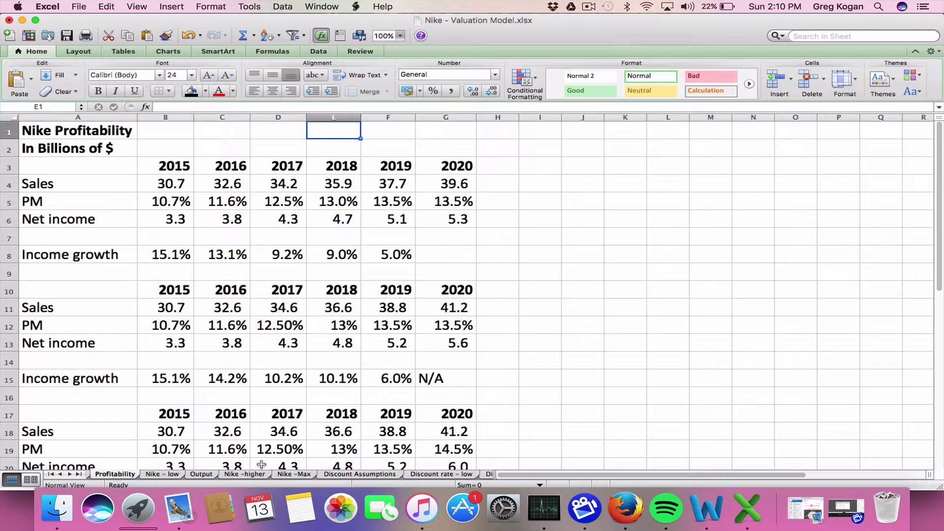
click(250, 474)
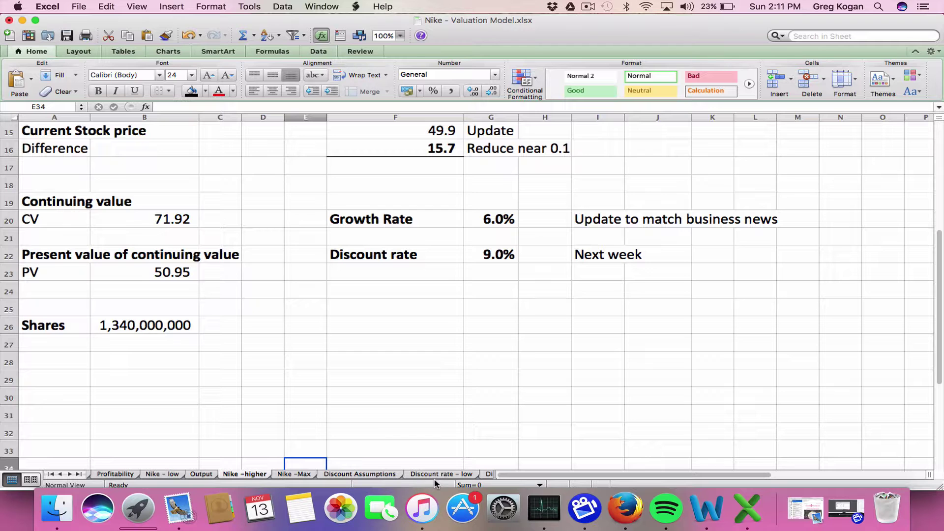
click(419, 475)
click(384, 475)
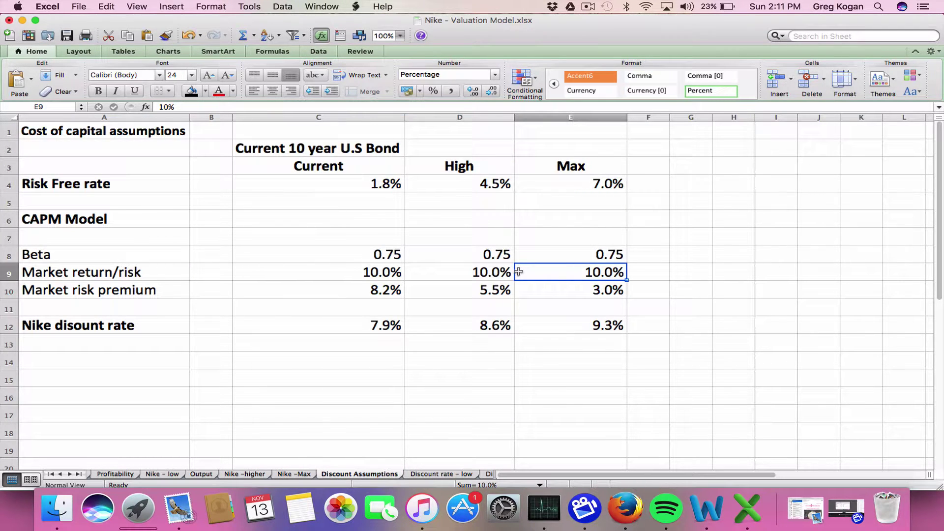
key(Down)
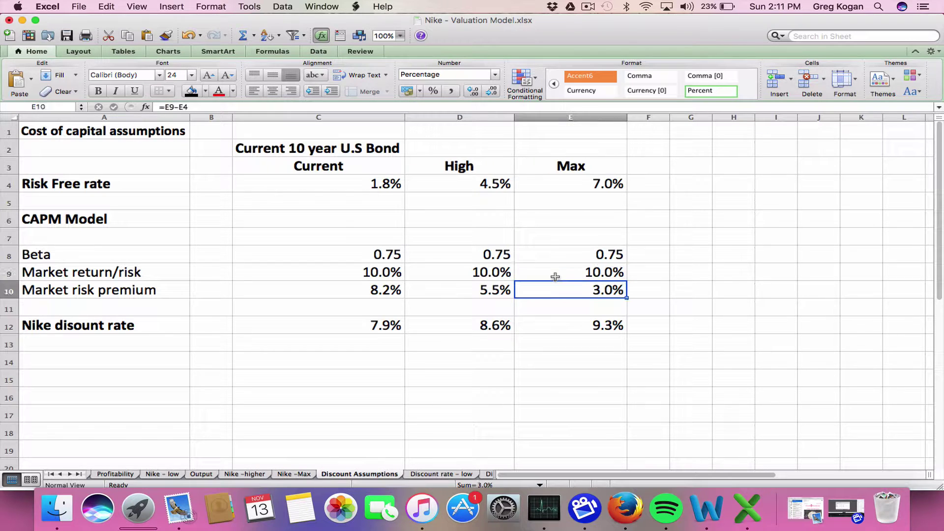
key(Left)
key(Left)
key(Right)
key(Right)
click(467, 301)
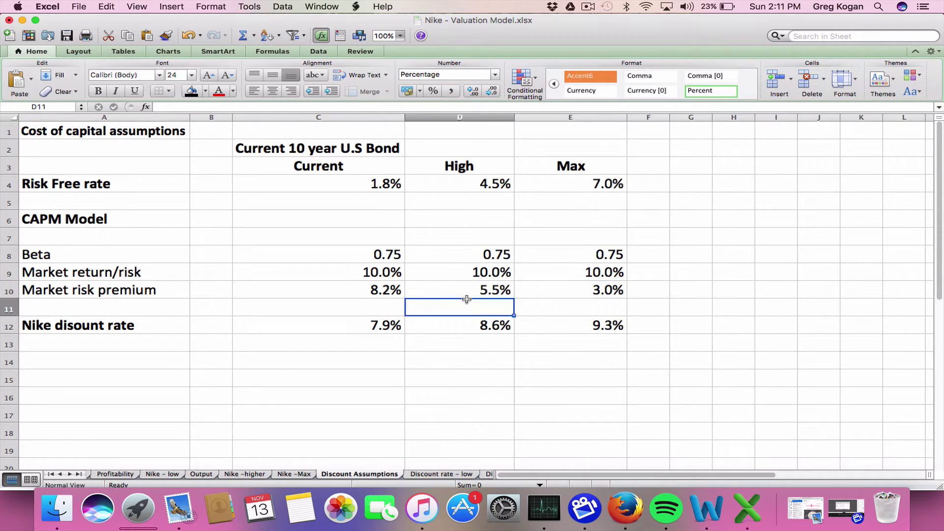
click(581, 290)
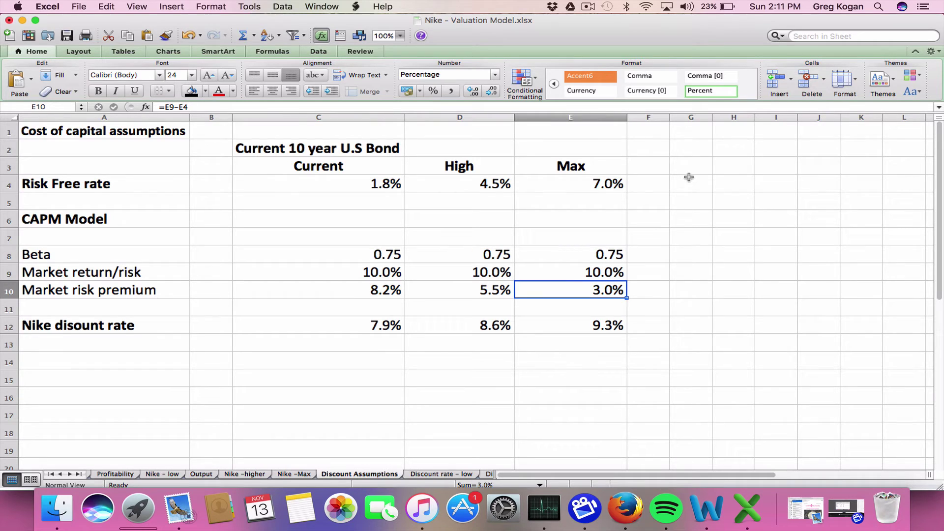